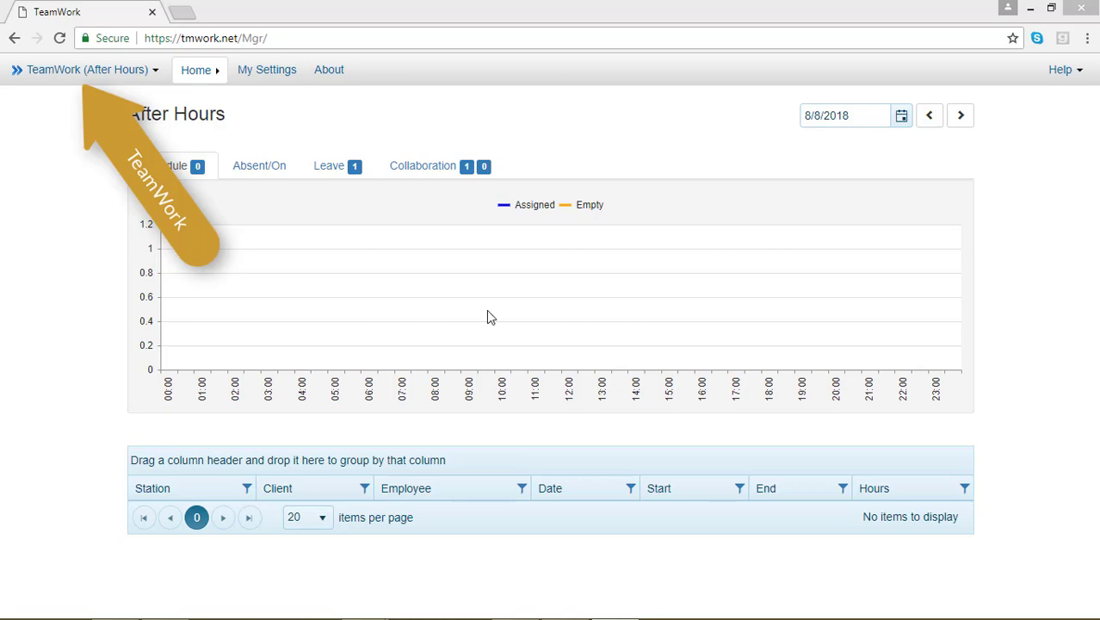
# Open the shift list of the Practice schedule that starts on 13-Aug, 2018.
pyautogui.click(102, 76)
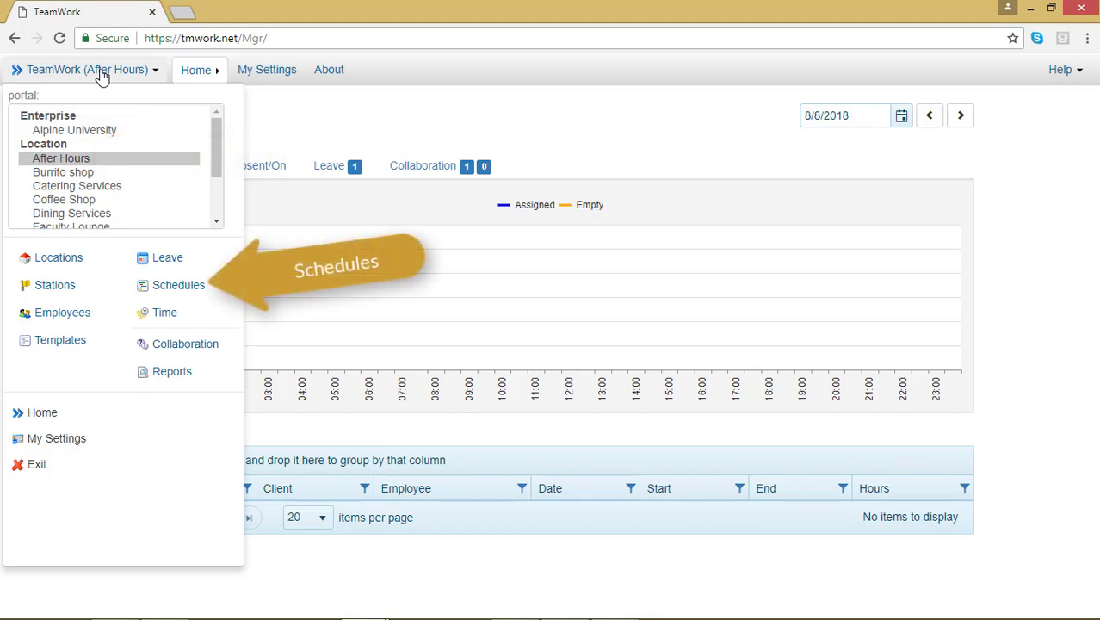
pyautogui.click(170, 295)
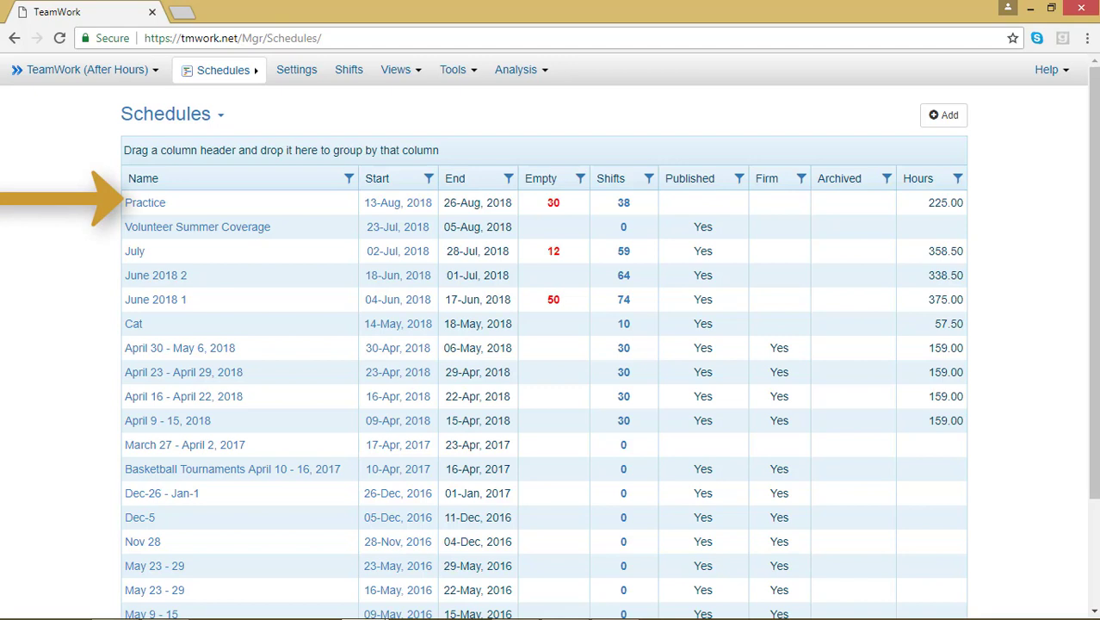
pyautogui.click(145, 202)
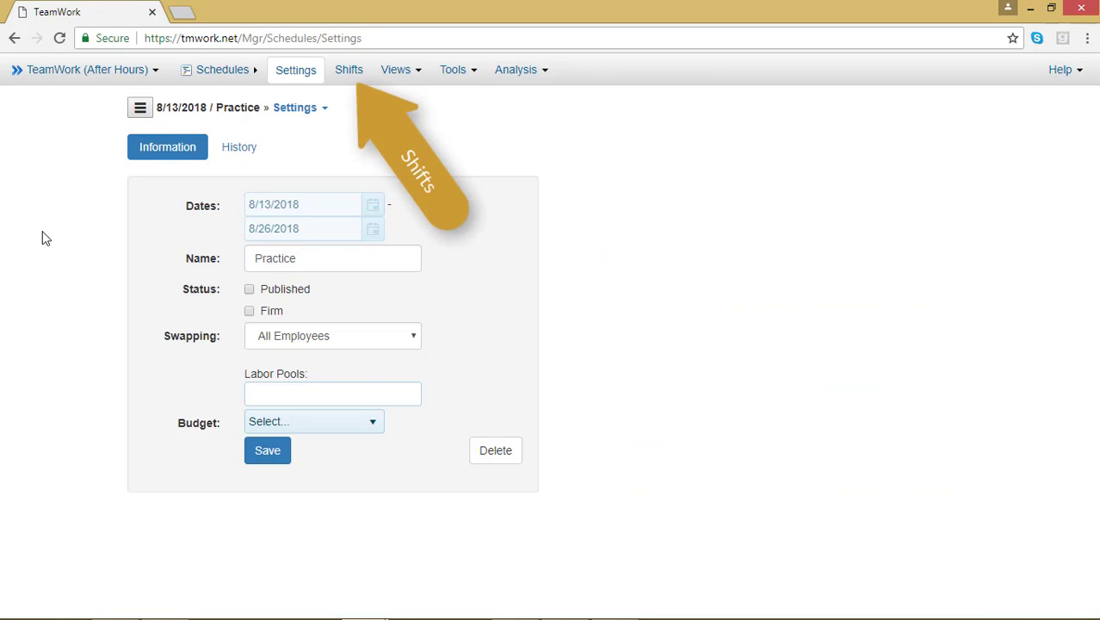
pyautogui.click(349, 70)
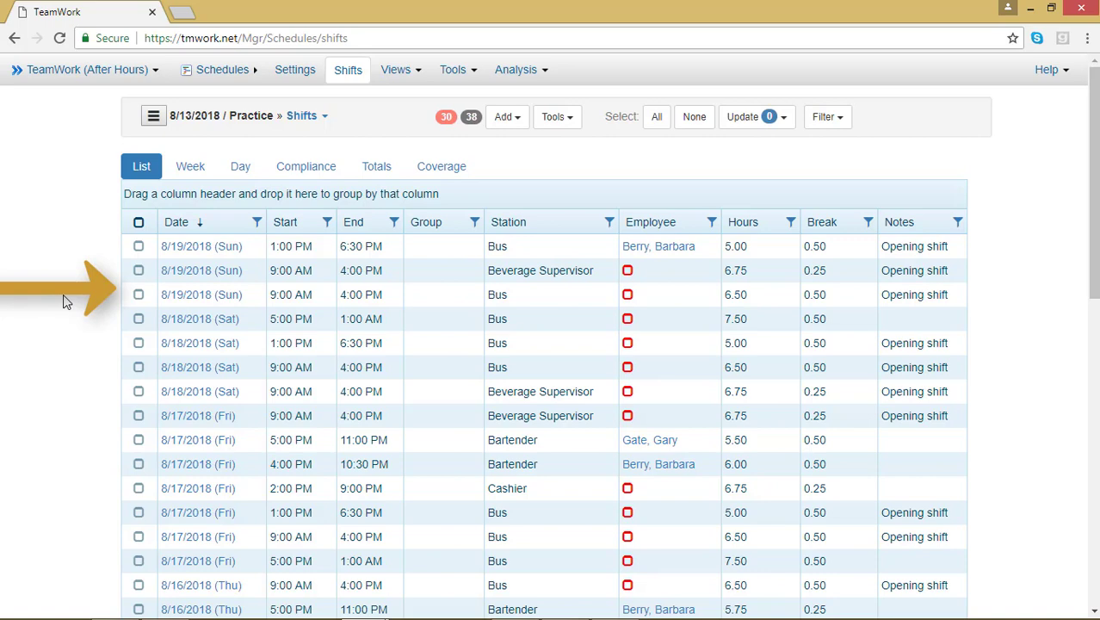
# Assign the first employee listed to the empty 9:00 AM Bus shift on 8/19/2018 and close the shift editor.
pyautogui.click(180, 295)
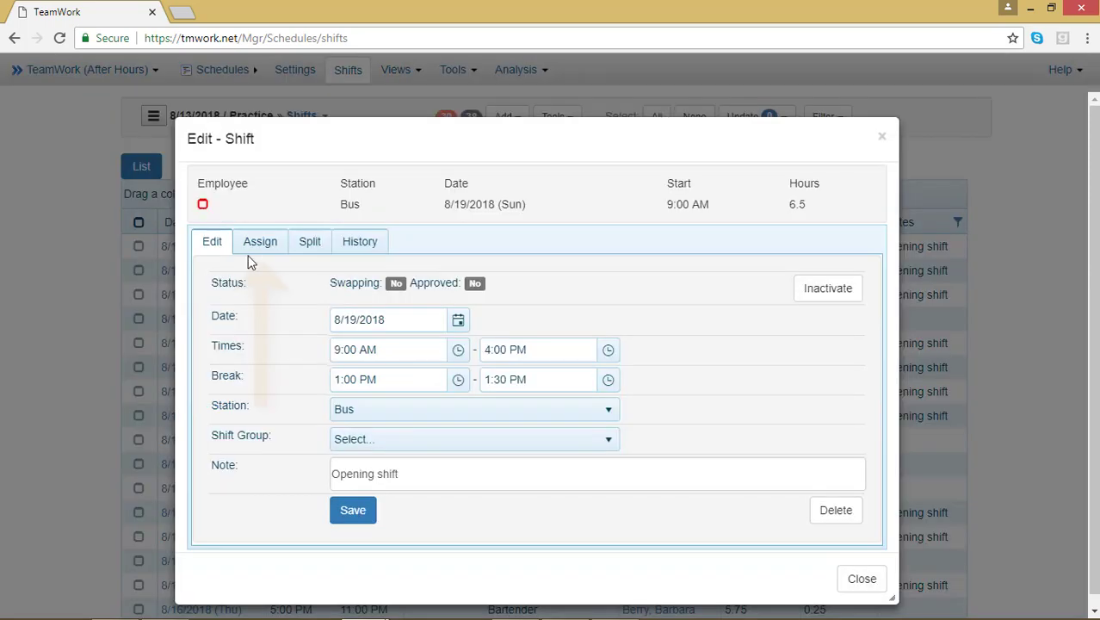
pyautogui.click(258, 246)
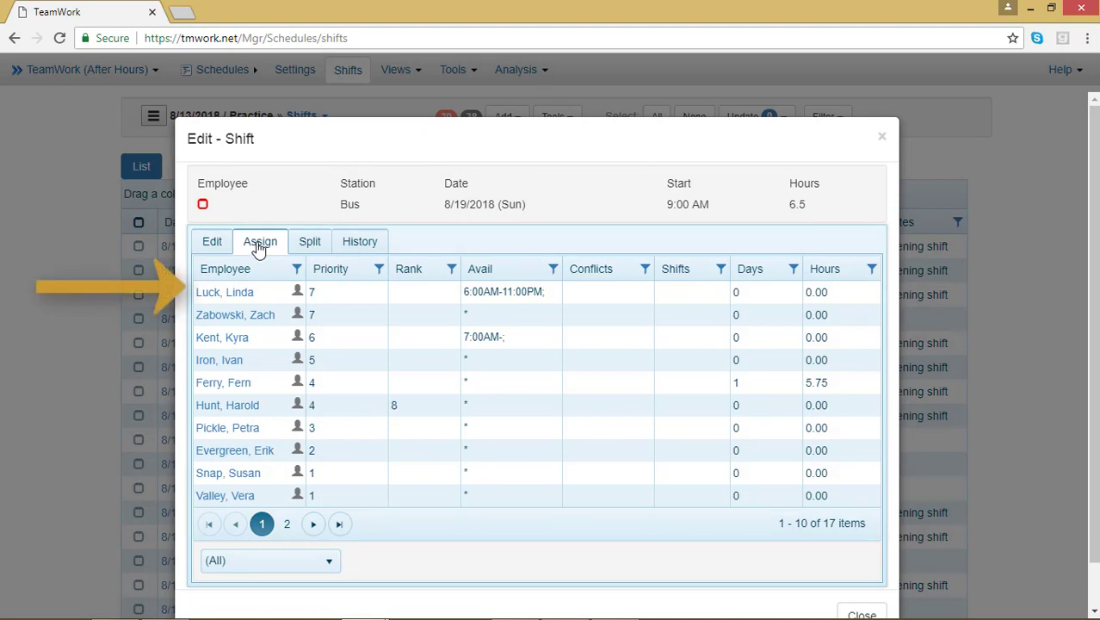
pyautogui.click(231, 292)
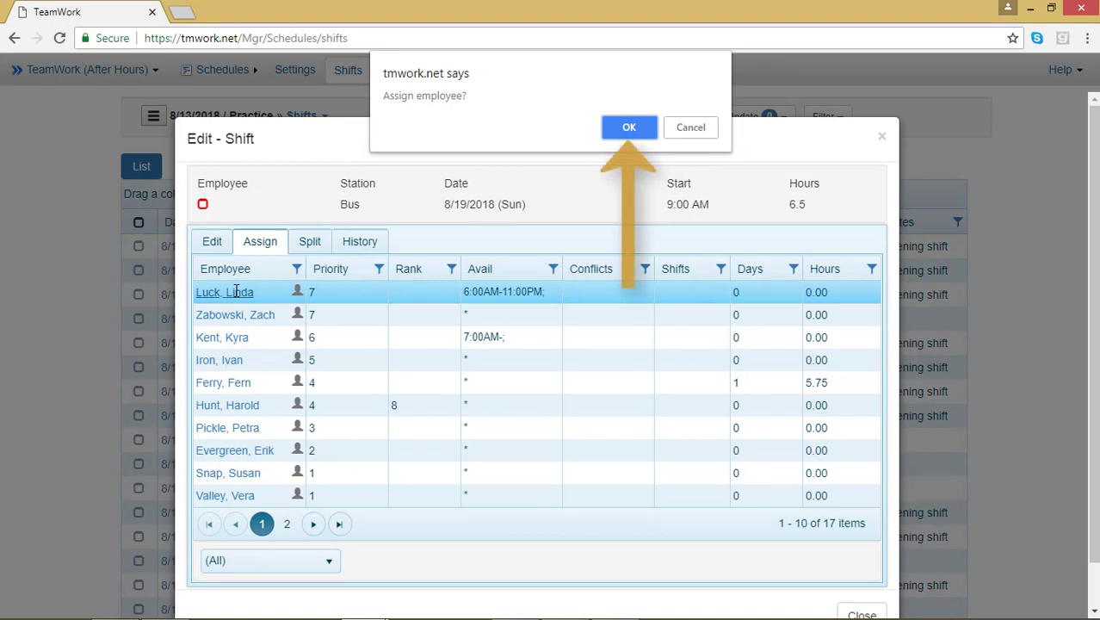
pyautogui.click(604, 117)
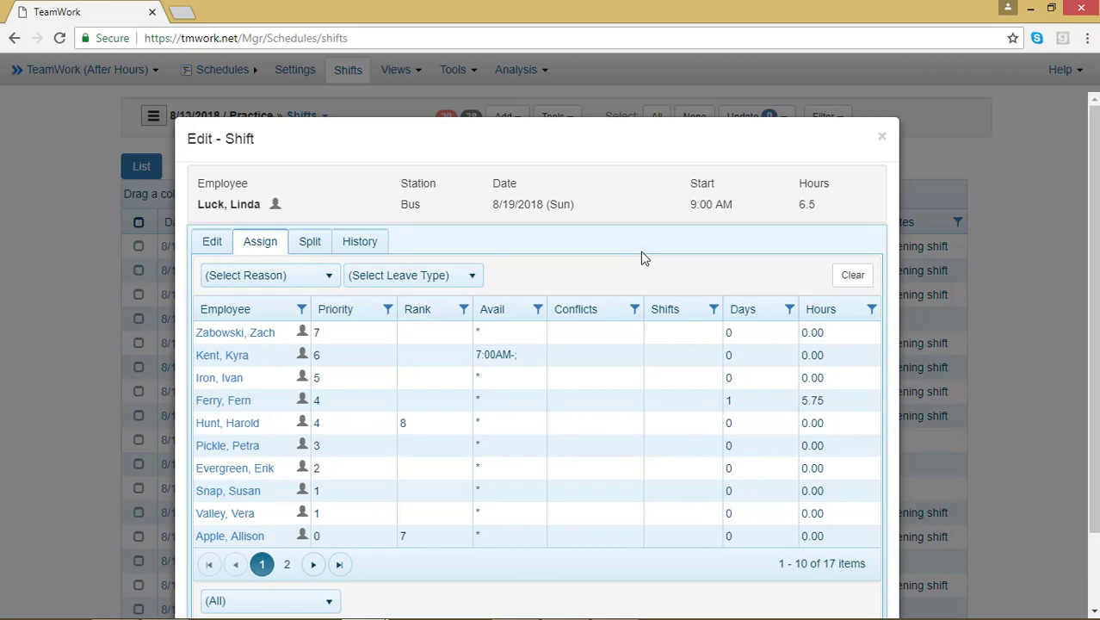
pyautogui.scroll(-1, 640, 252)
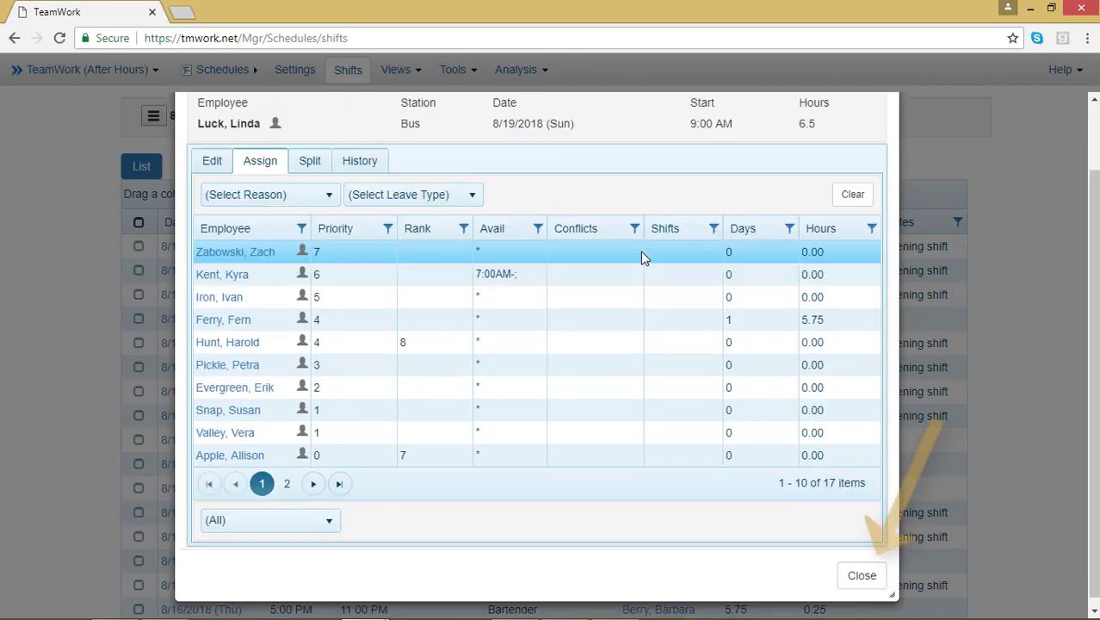
pyautogui.click(885, 582)
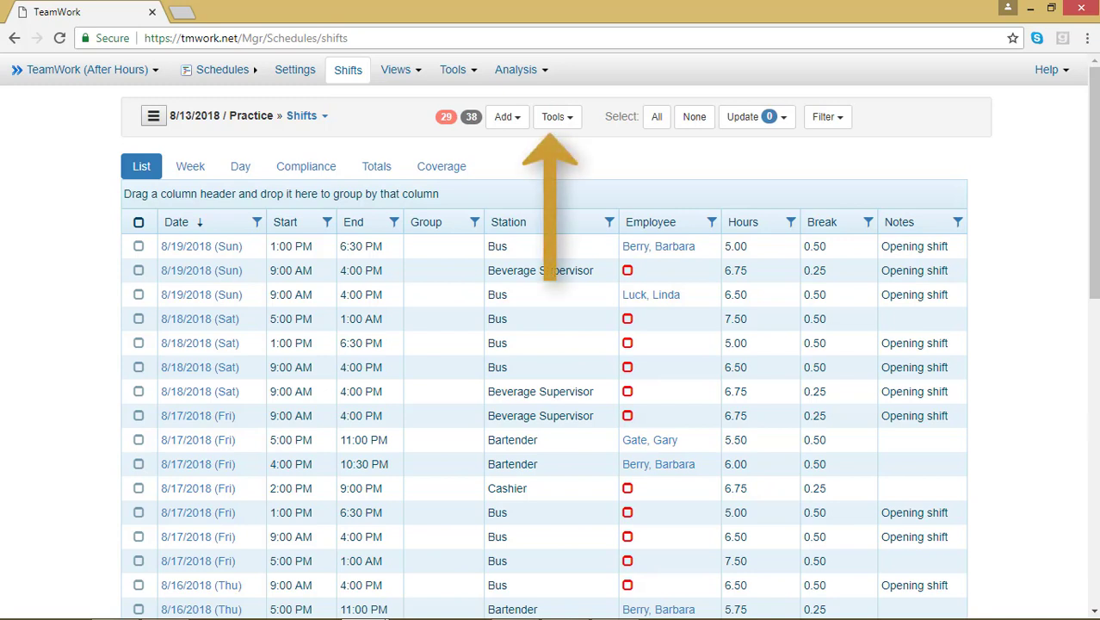
# Run Auto Fill on the Bus station for the week of 8/13/2018, keeping the labor pool at All, and close the dialog.
pyautogui.click(558, 127)
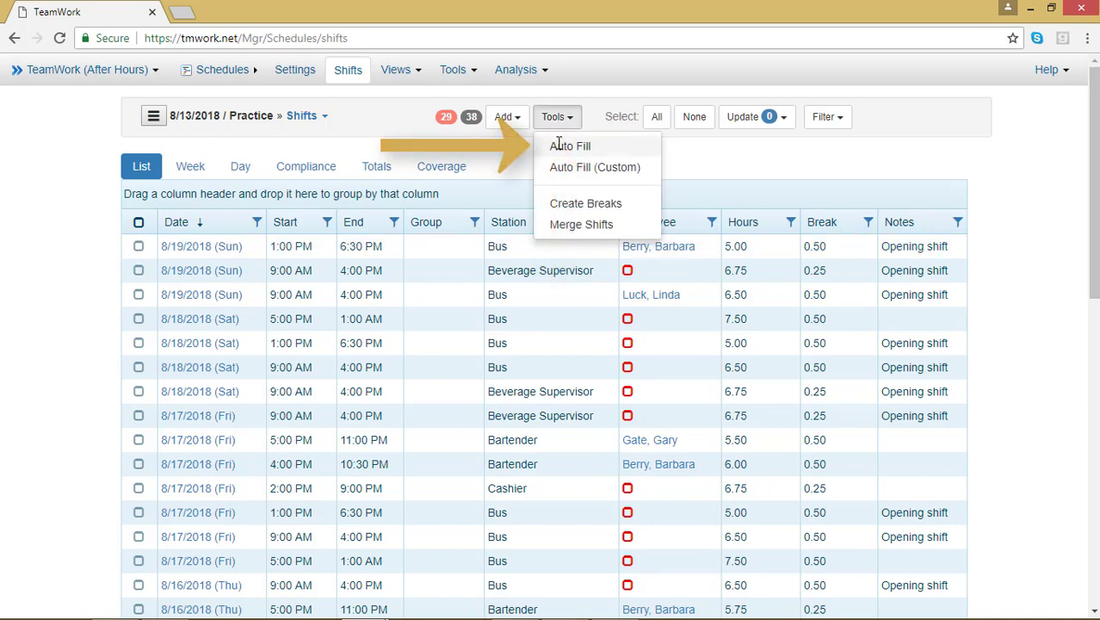
pyautogui.click(559, 146)
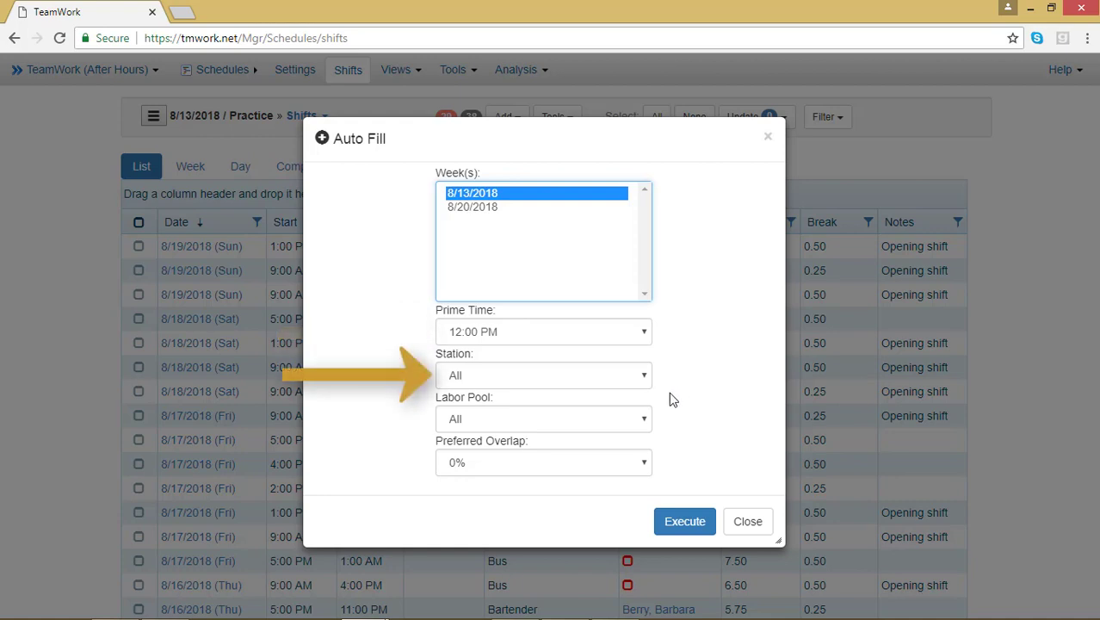
pyautogui.click(646, 384)
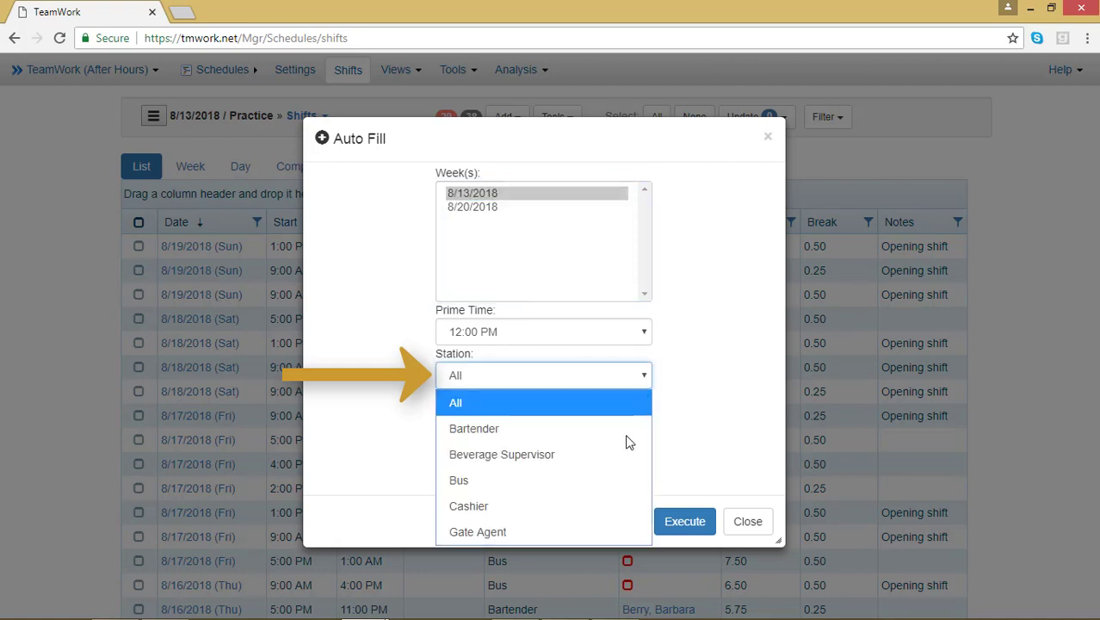
pyautogui.click(619, 479)
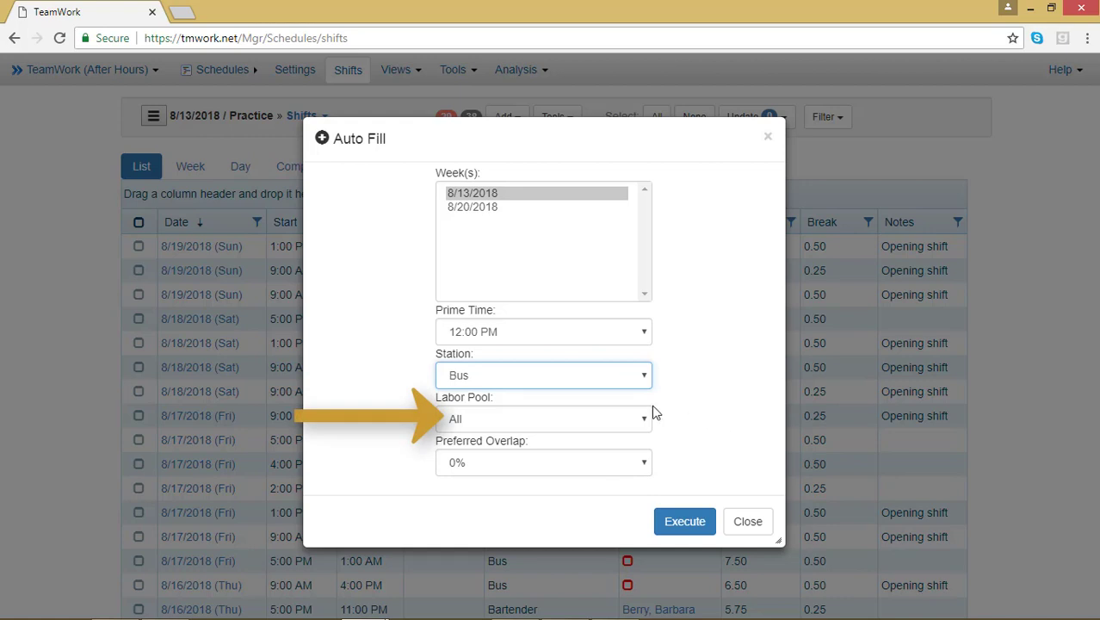
pyautogui.click(644, 425)
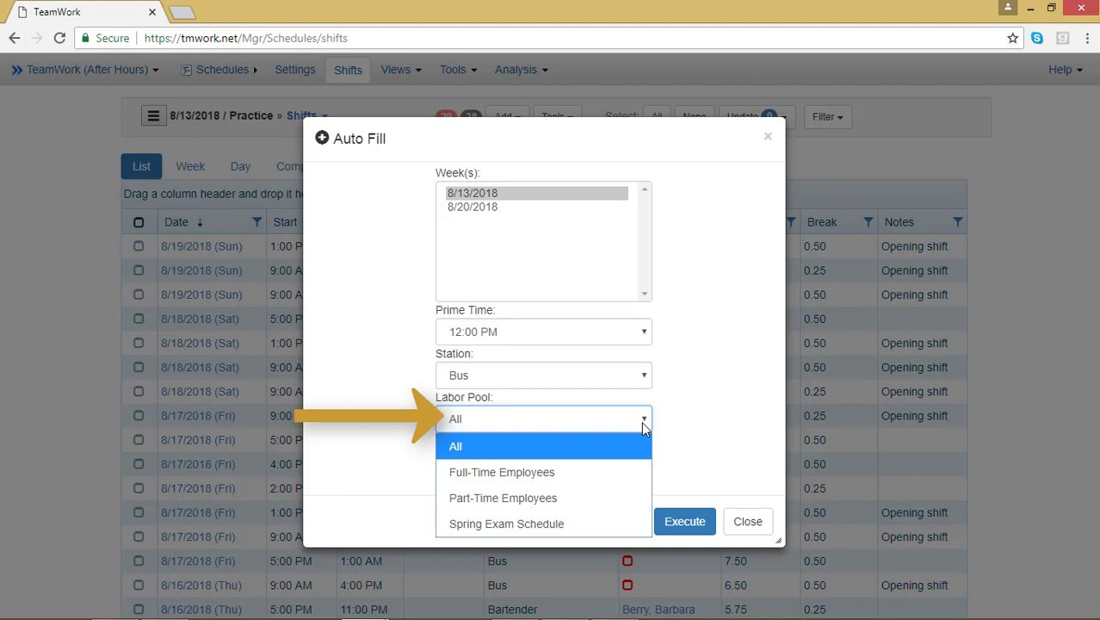
pyautogui.click(644, 425)
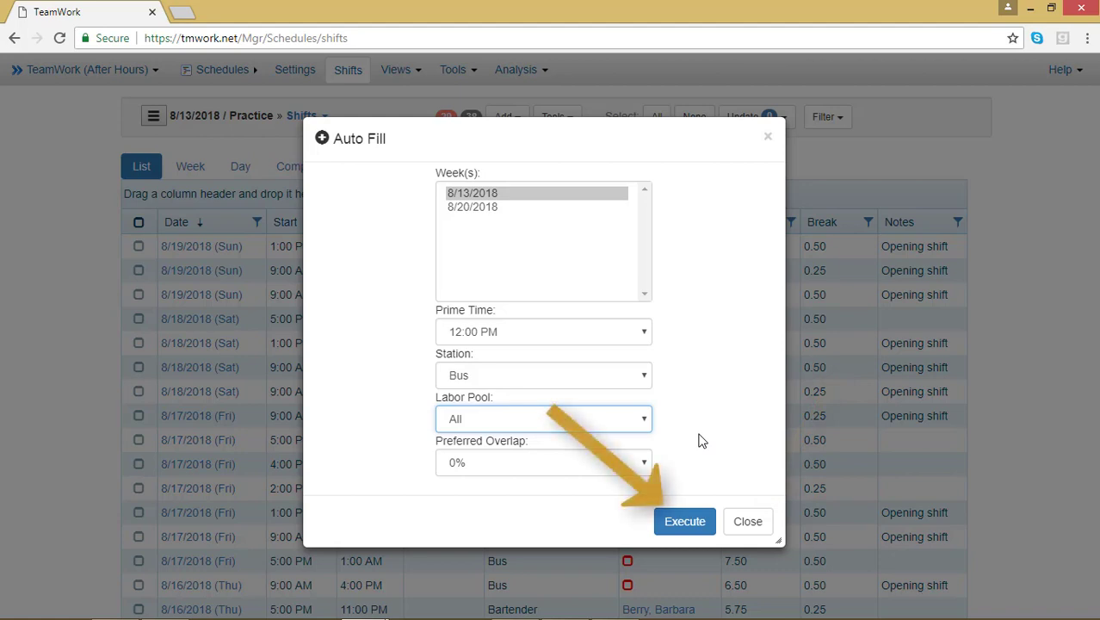
pyautogui.click(669, 515)
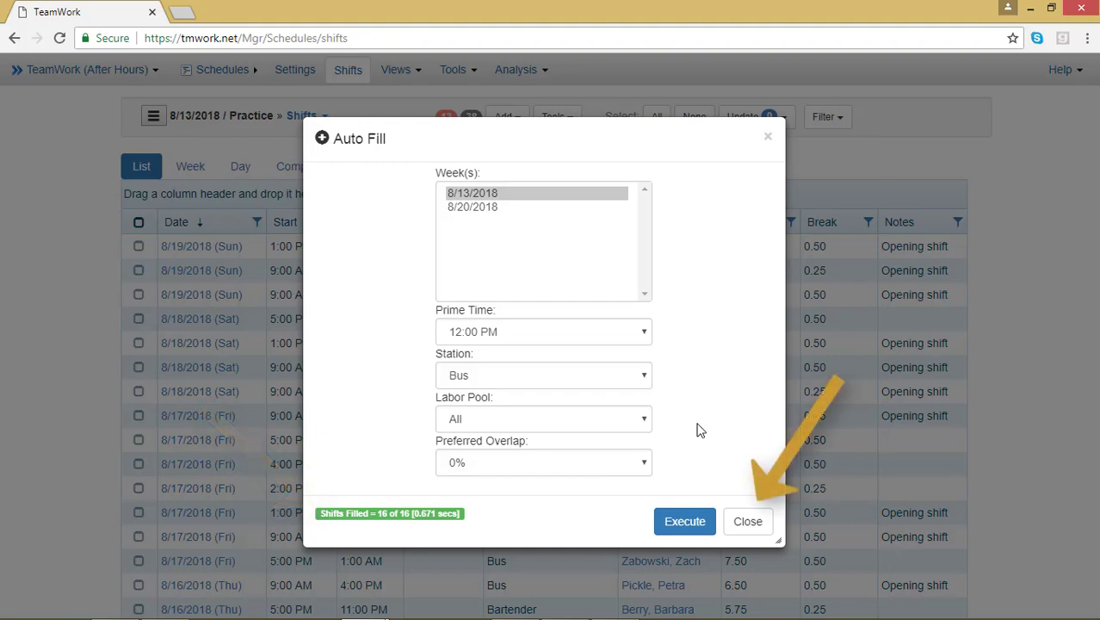
pyautogui.click(762, 520)
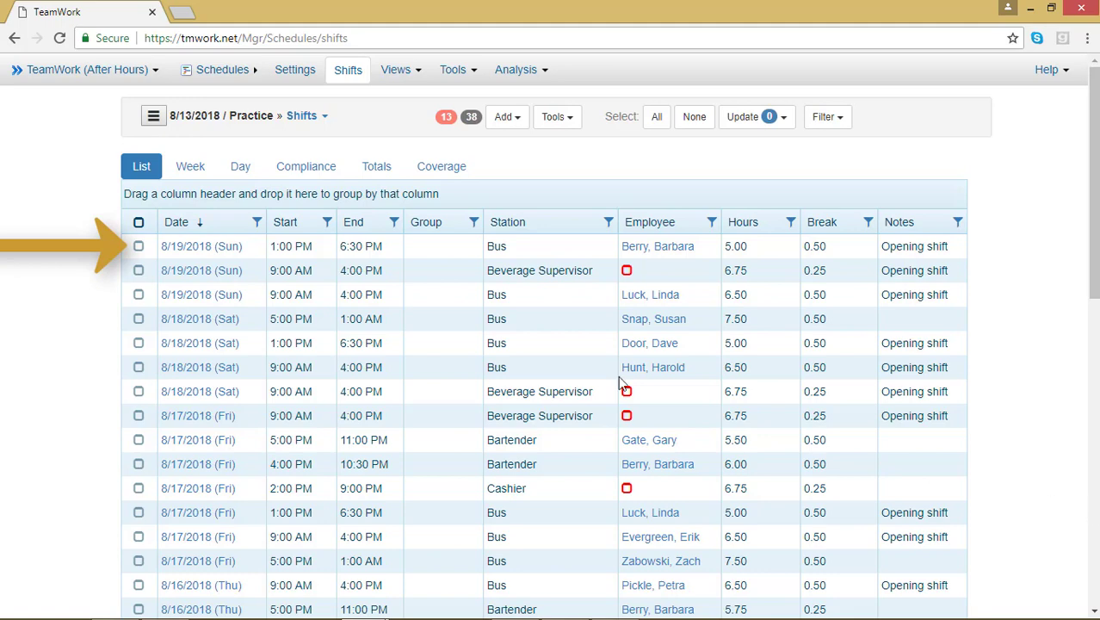
# Clear the employee assignment from the 1:00 PM Bus shift on 8/19/2018 and close the shift editor.
pyautogui.click(191, 247)
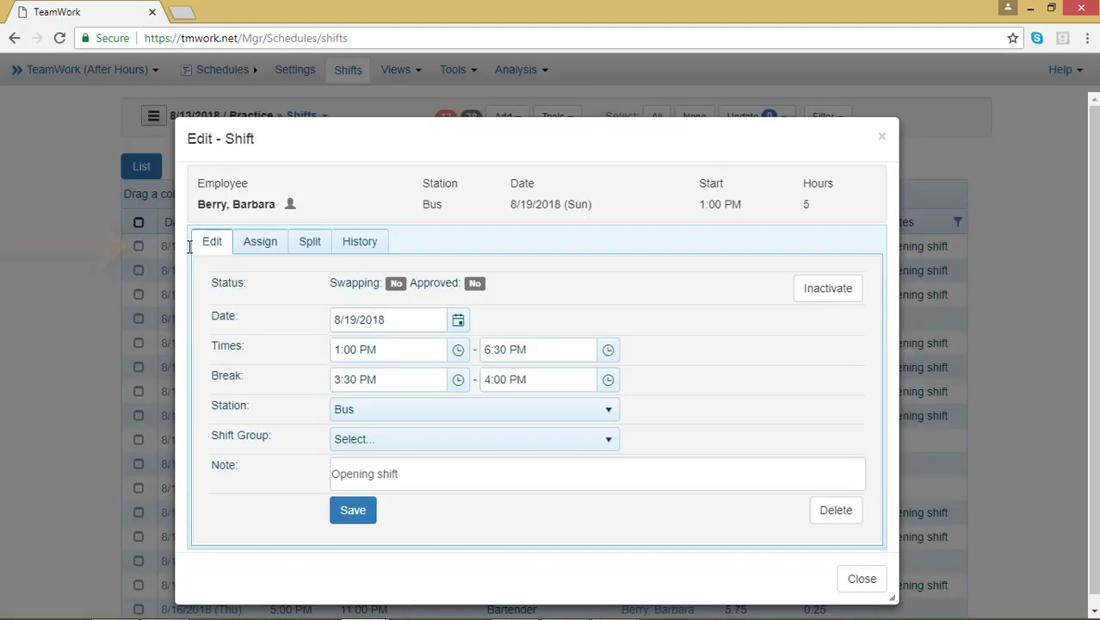
pyautogui.click(258, 243)
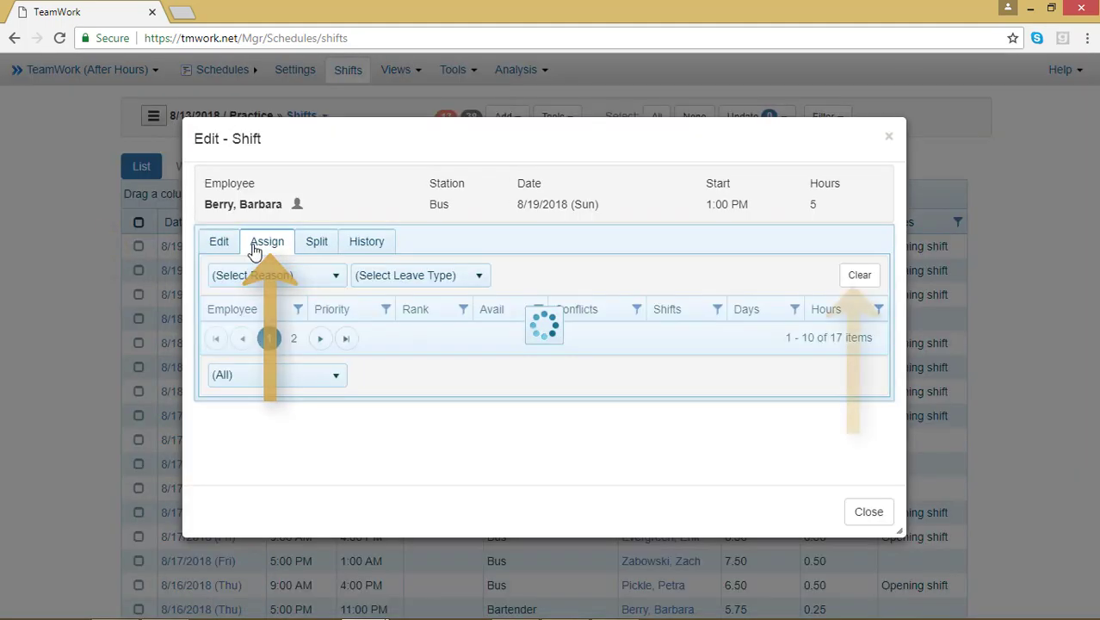
pyautogui.click(855, 275)
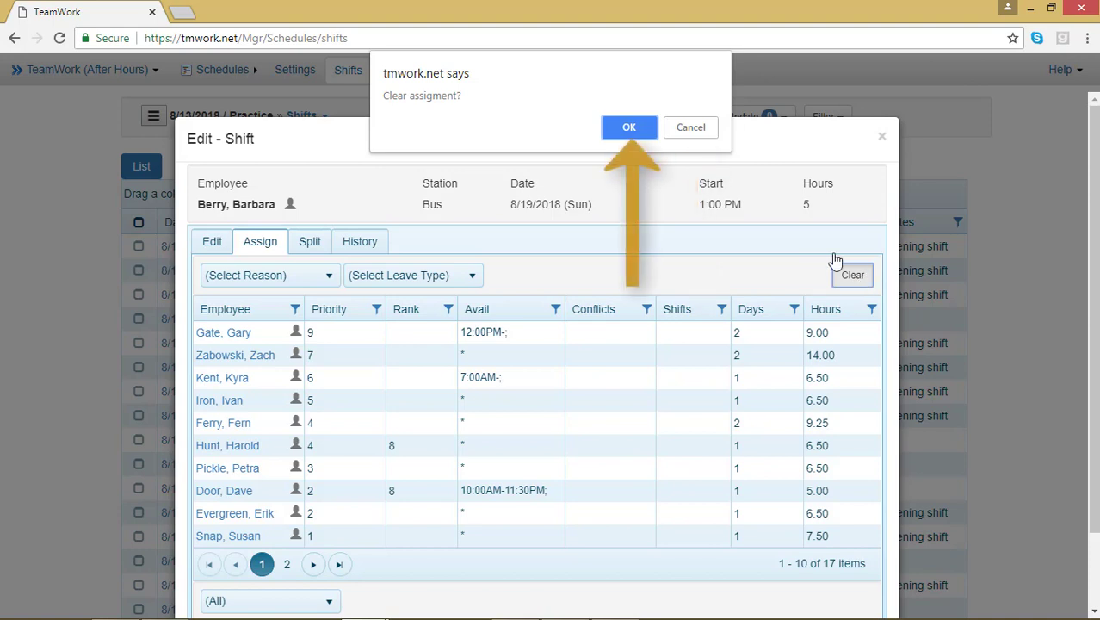
pyautogui.click(628, 129)
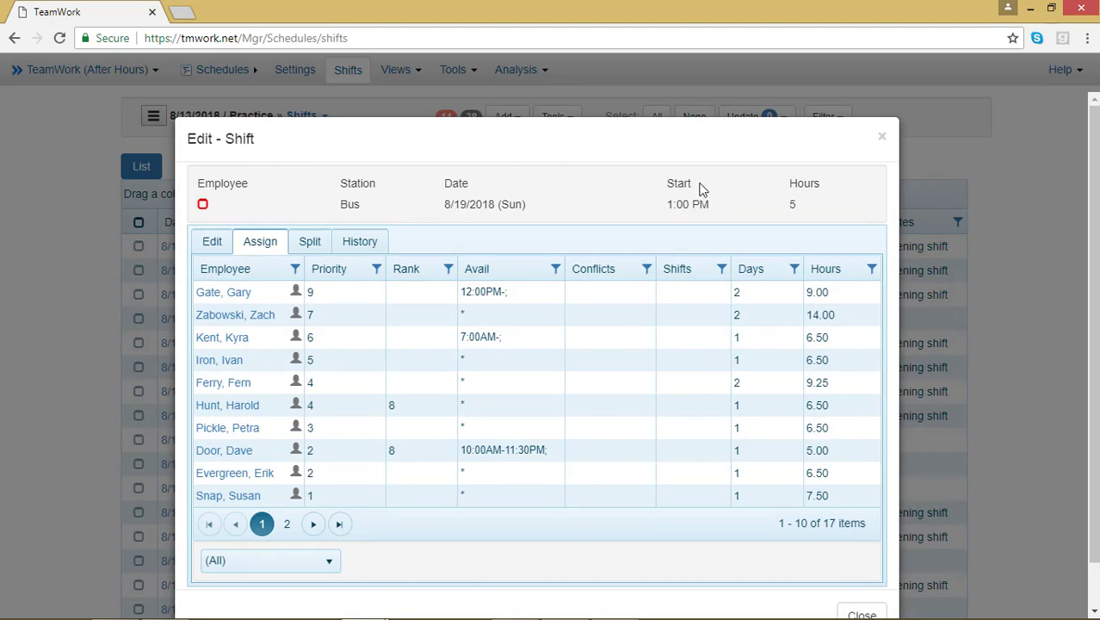
pyautogui.scroll(-1, 746, 217)
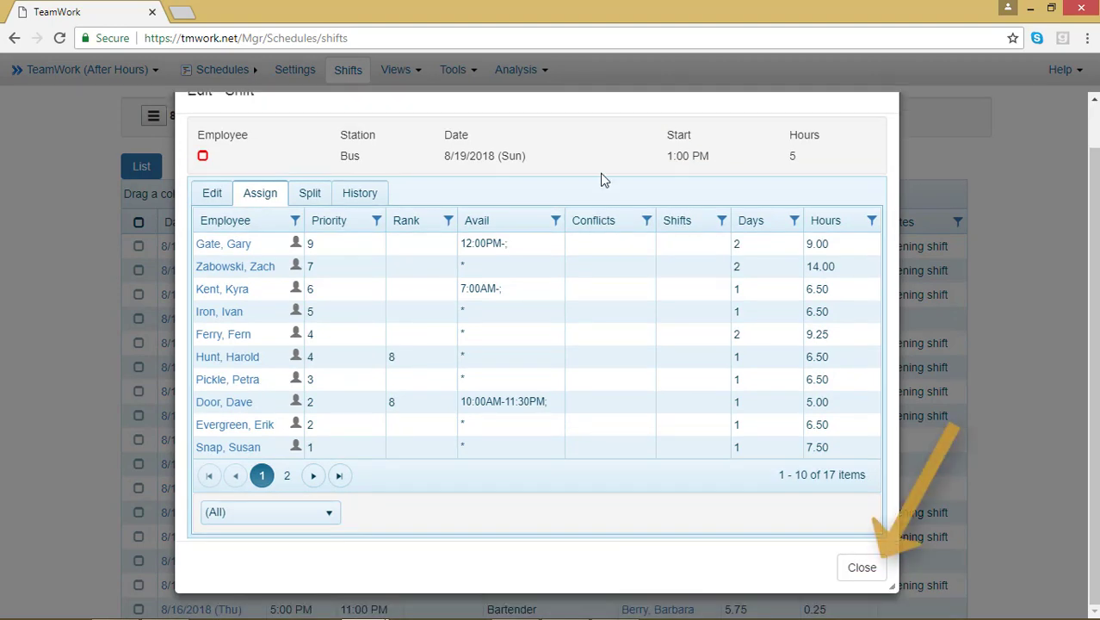
pyautogui.click(876, 572)
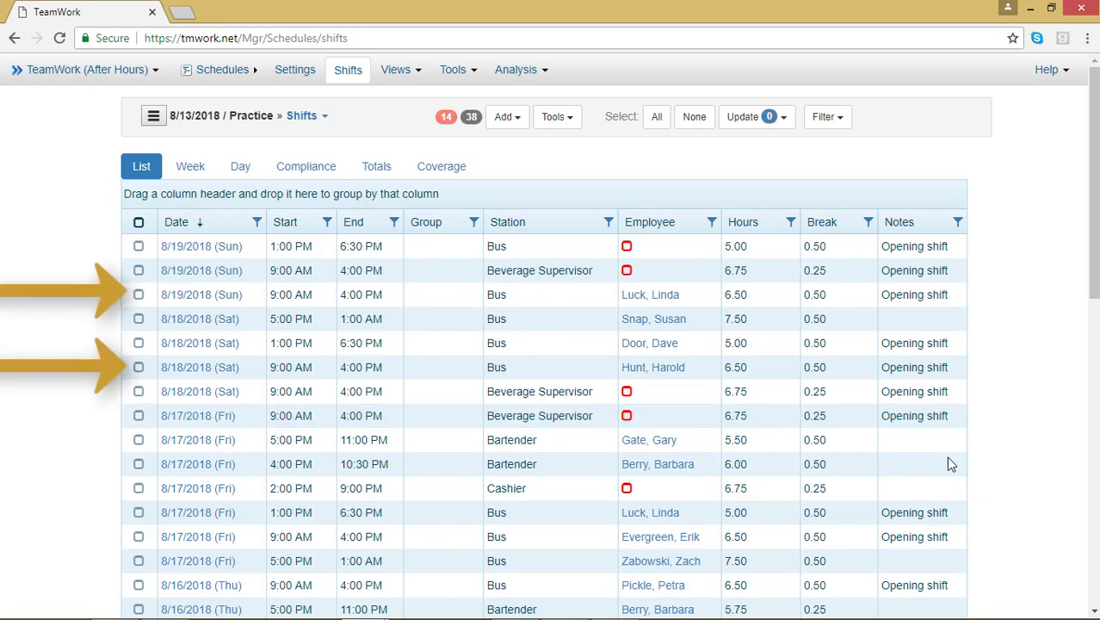
# Switch the assigned employees between the 9:00 AM Bus shifts on 8/18/2018 and 8/19/2018.
pyautogui.click(138, 368)
pyautogui.click(145, 294)
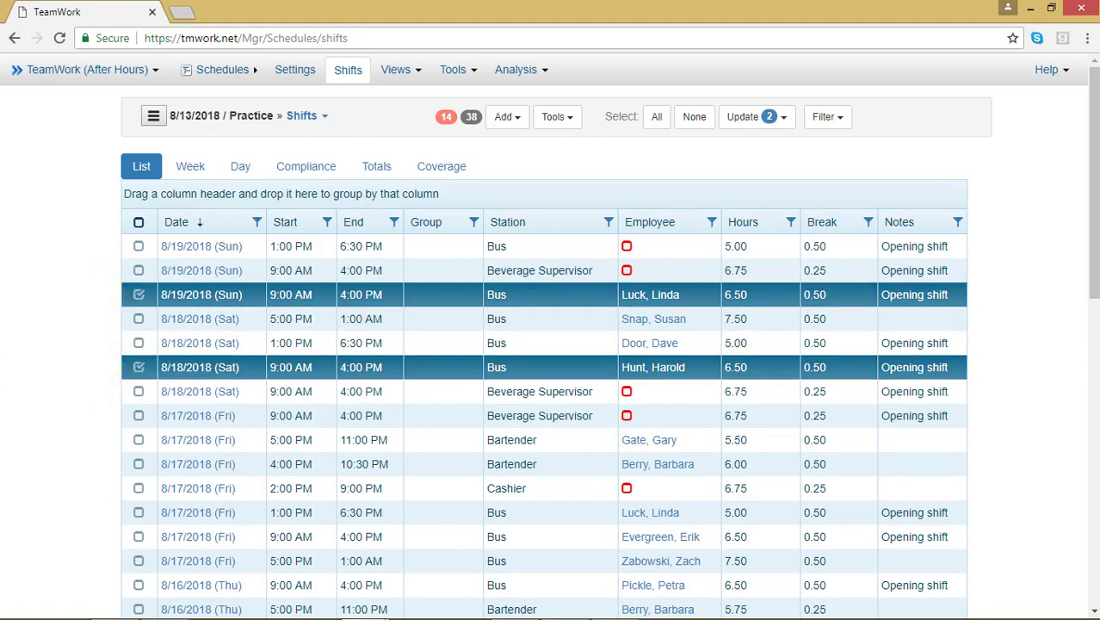
pyautogui.click(787, 121)
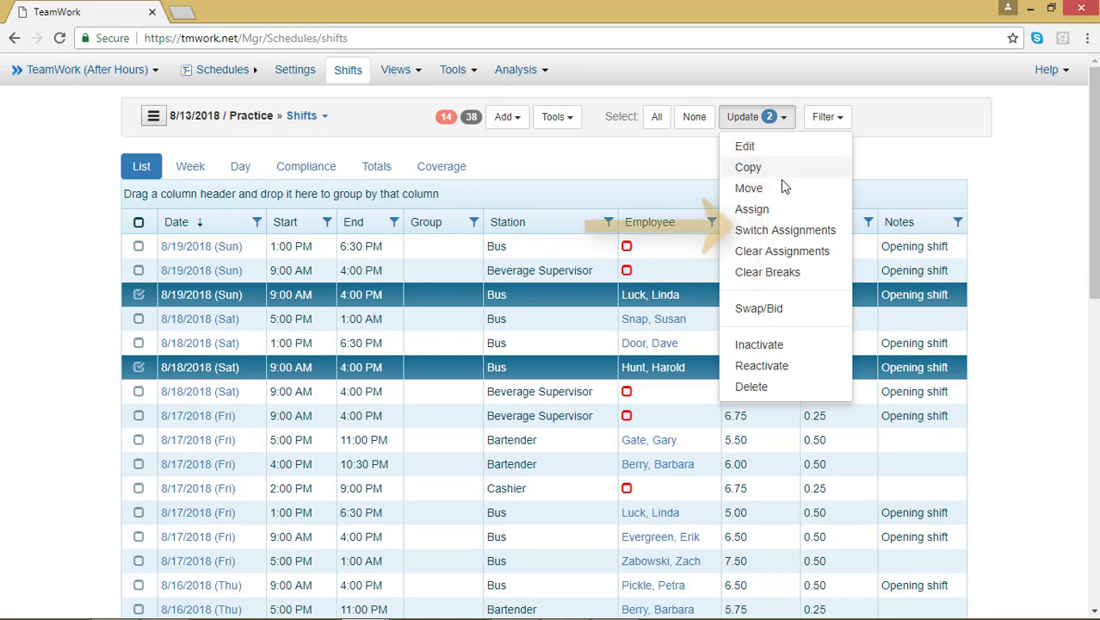
pyautogui.click(794, 229)
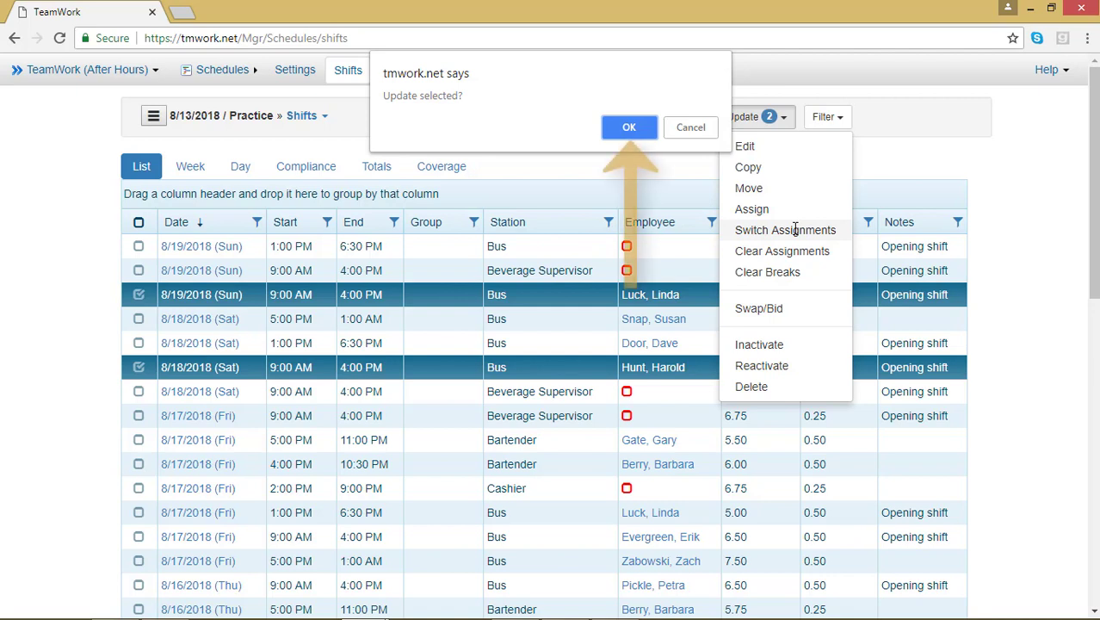
pyautogui.click(630, 128)
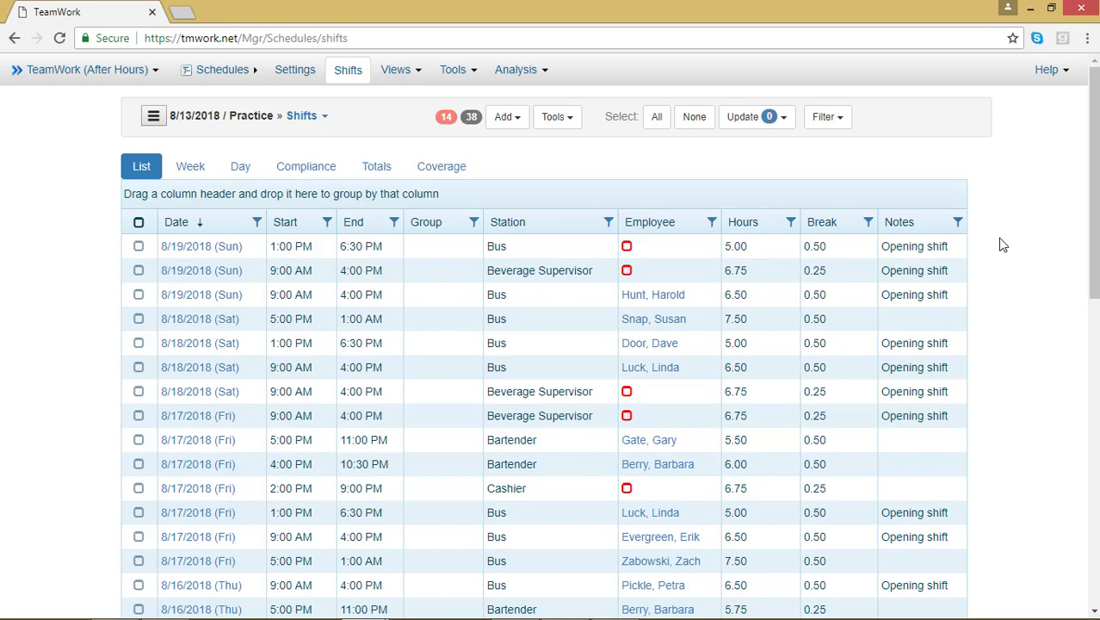
# Assign the fourth employee in the Assign list to the empty 1:00 PM Bus shift on 8/19/2018 through a bulk update.
pyautogui.click(139, 246)
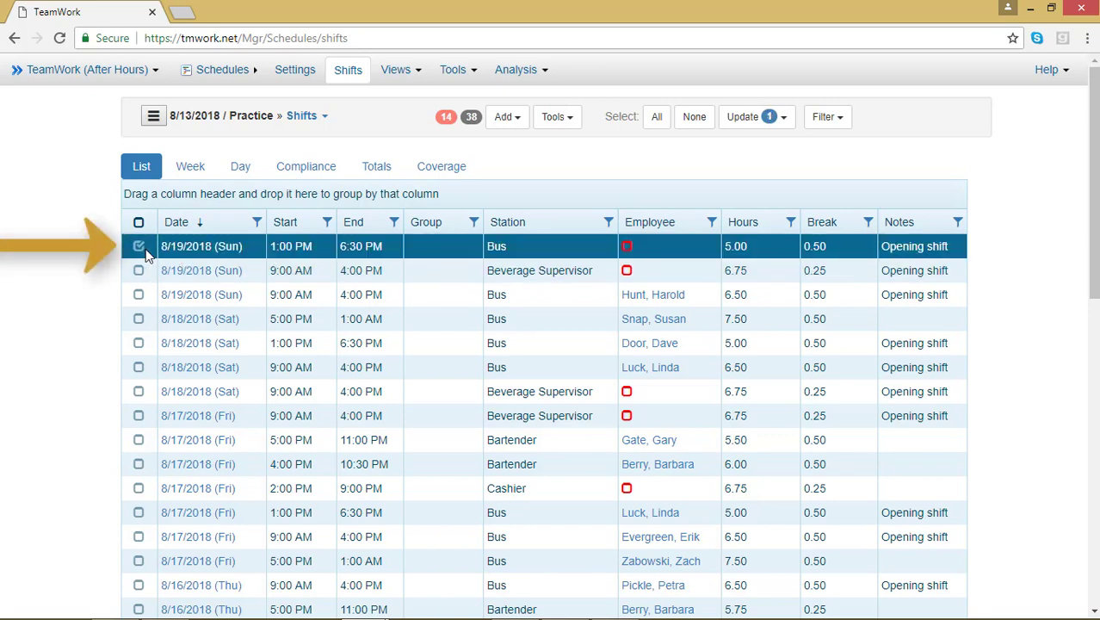
pyautogui.click(746, 127)
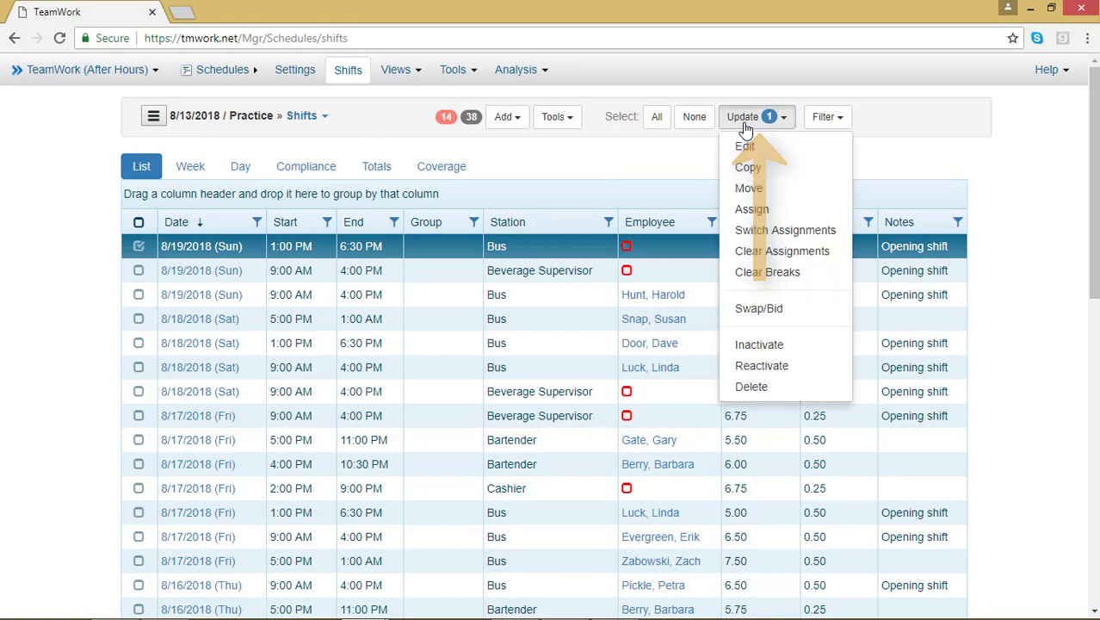
pyautogui.click(752, 210)
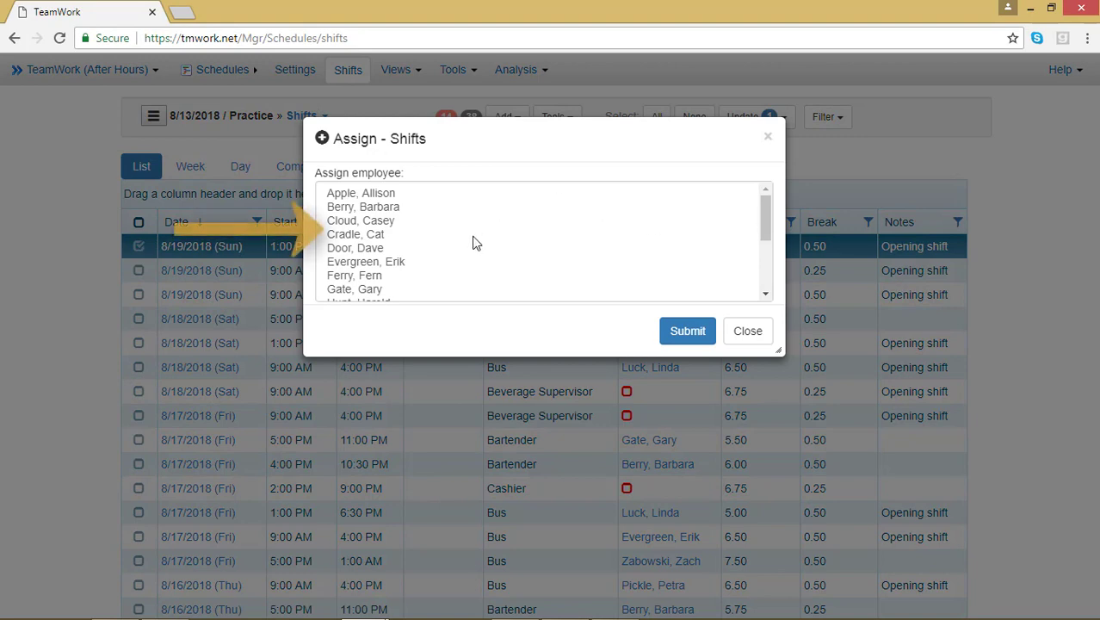
pyautogui.click(360, 234)
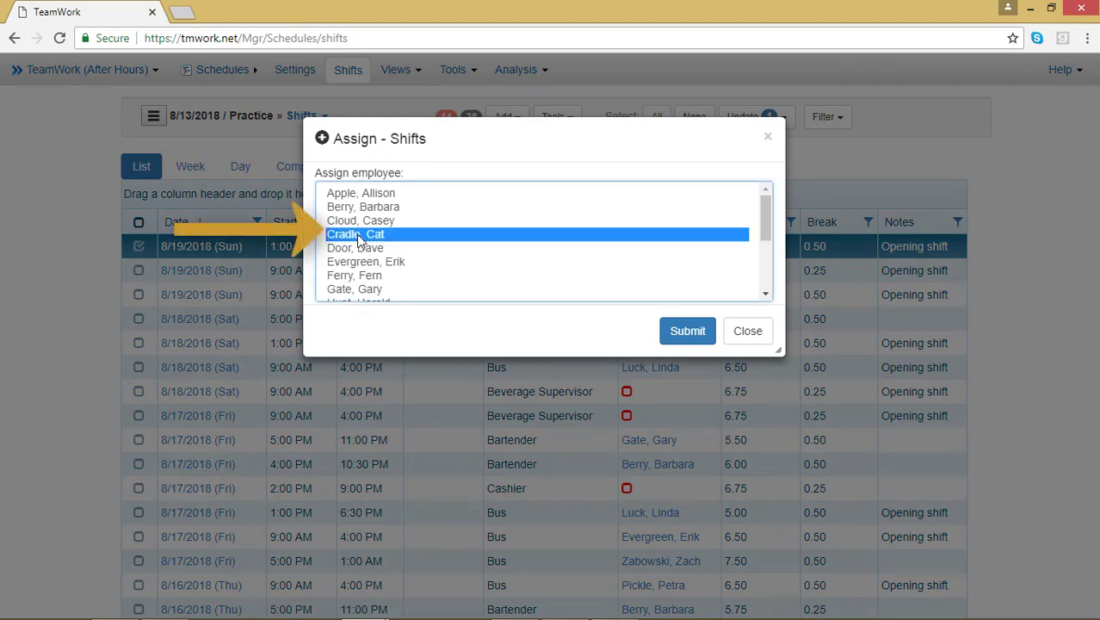
pyautogui.click(688, 334)
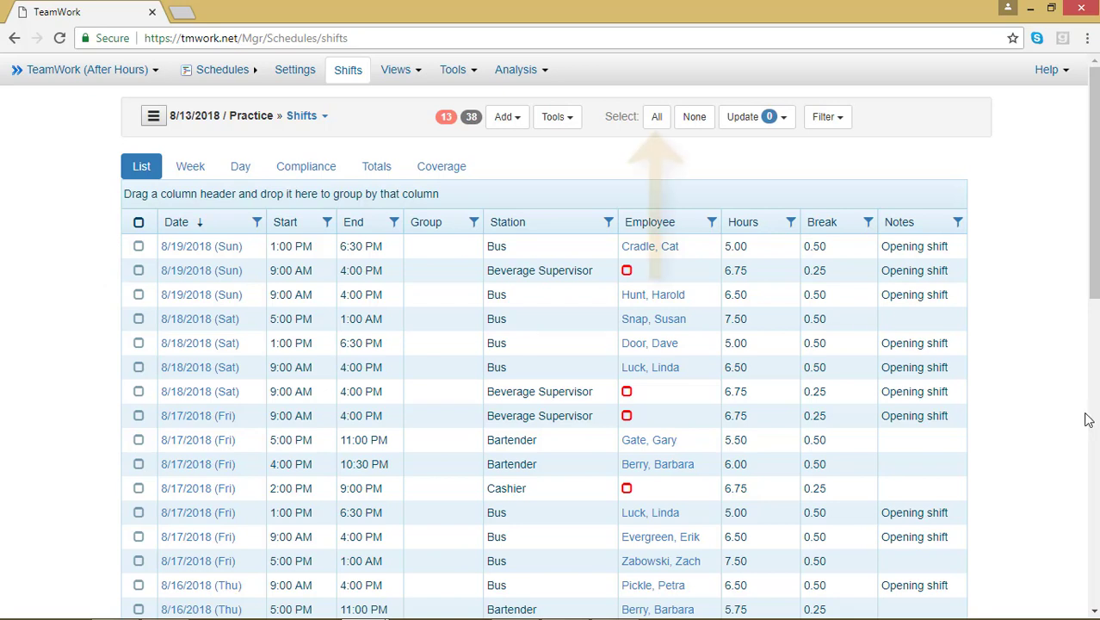
# Clear the employee assignments from all shifts in the Practice schedule.
pyautogui.click(658, 116)
pyautogui.click(789, 119)
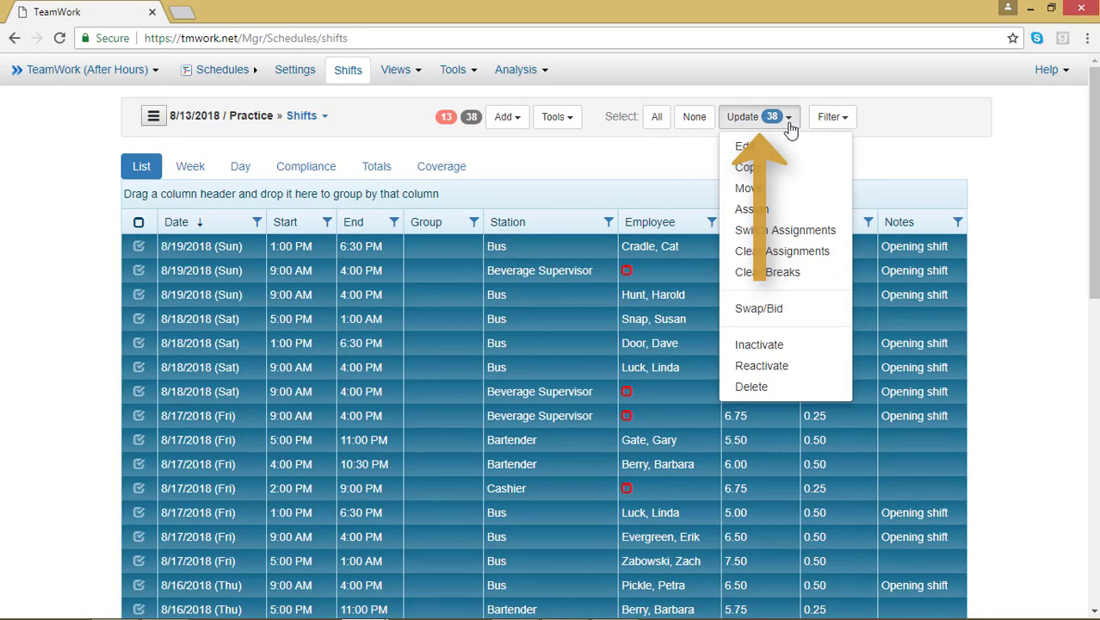
pyautogui.click(805, 260)
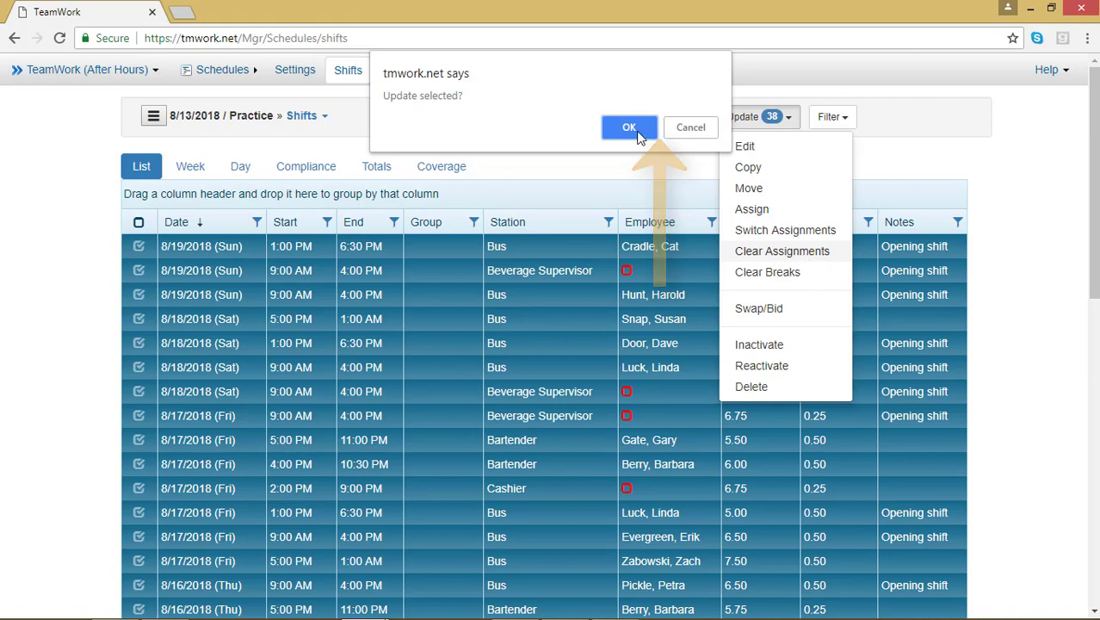
pyautogui.press('Return')
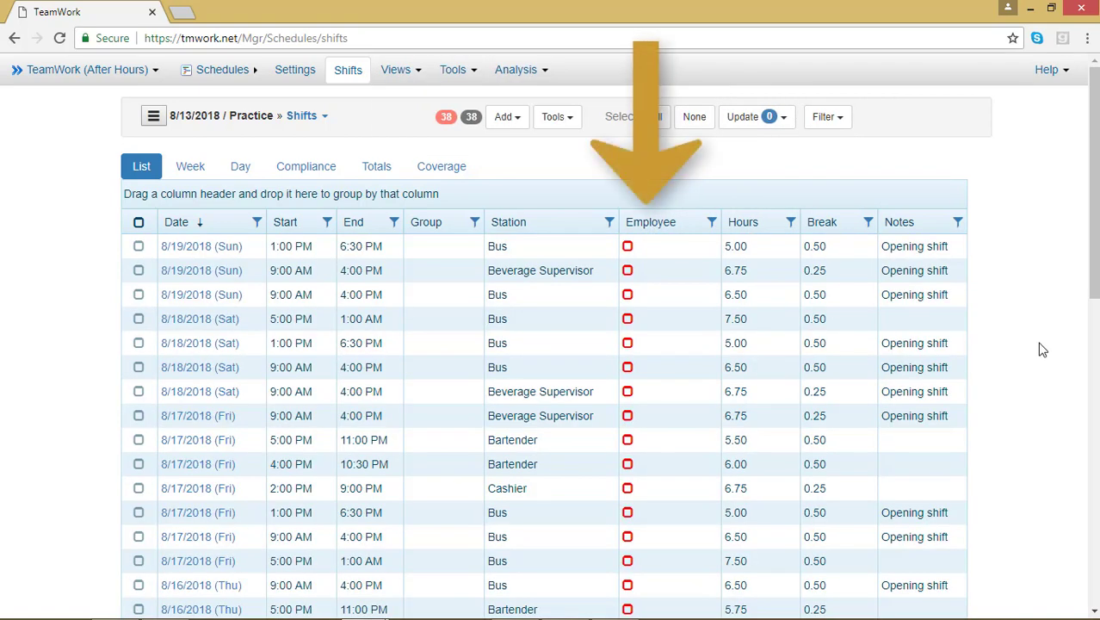